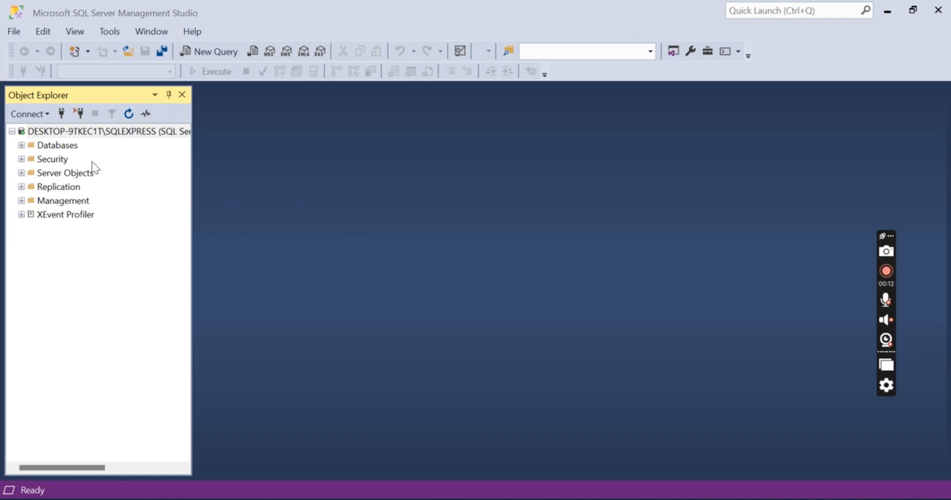
Create a new database named MY_WORK on the server with the default owner.
left_click(74, 150)
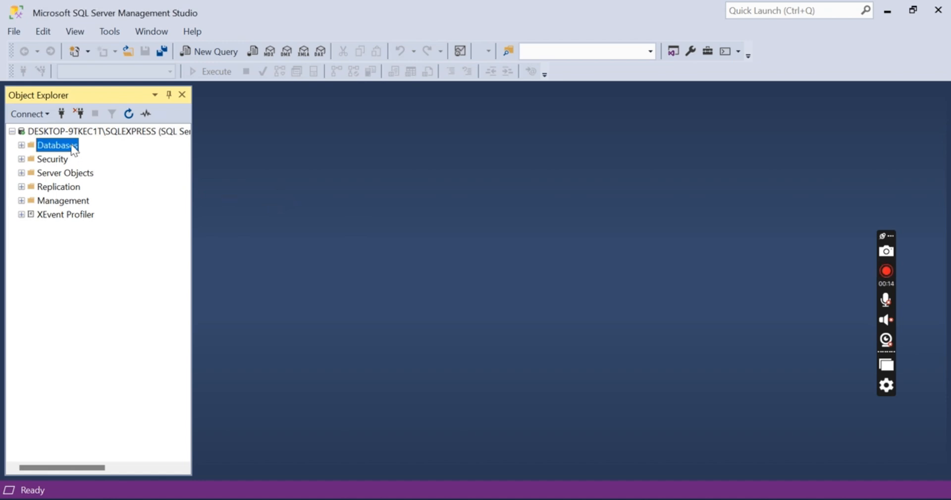
right_click(71, 144)
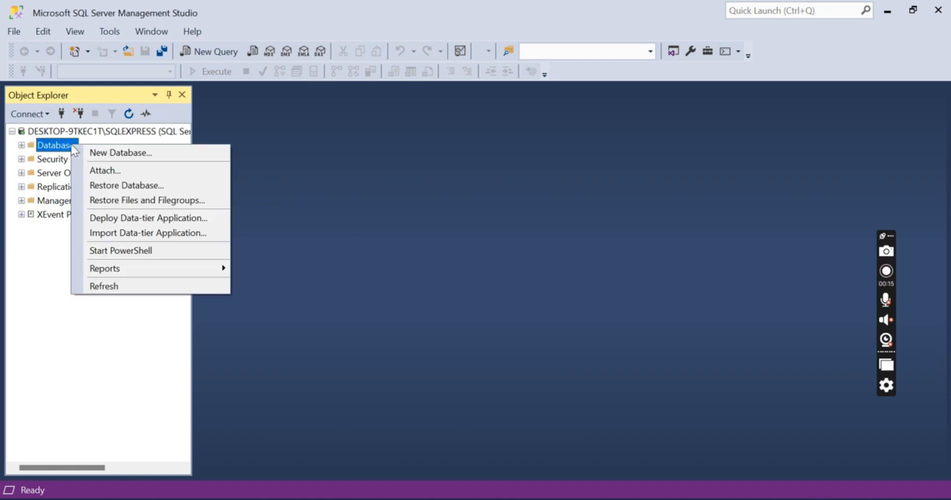
left_click(112, 155)
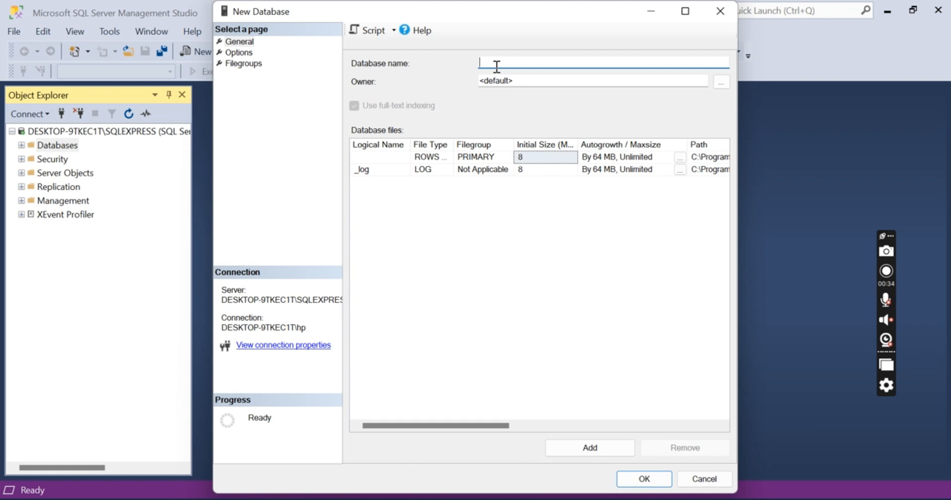
type("MY")
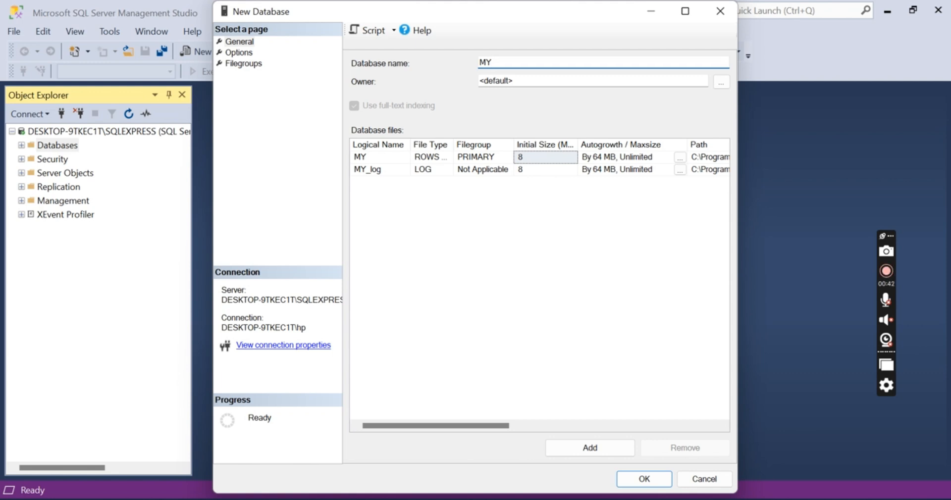
type("_WOR")
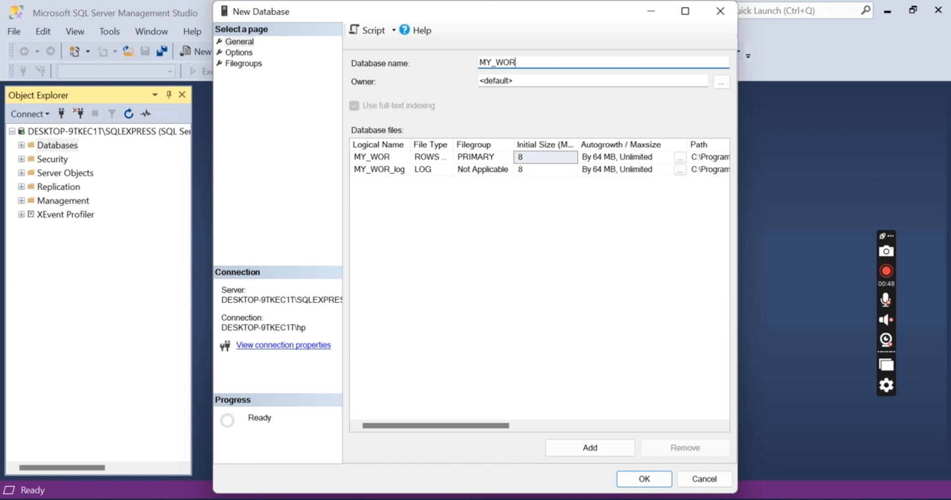
type("K")
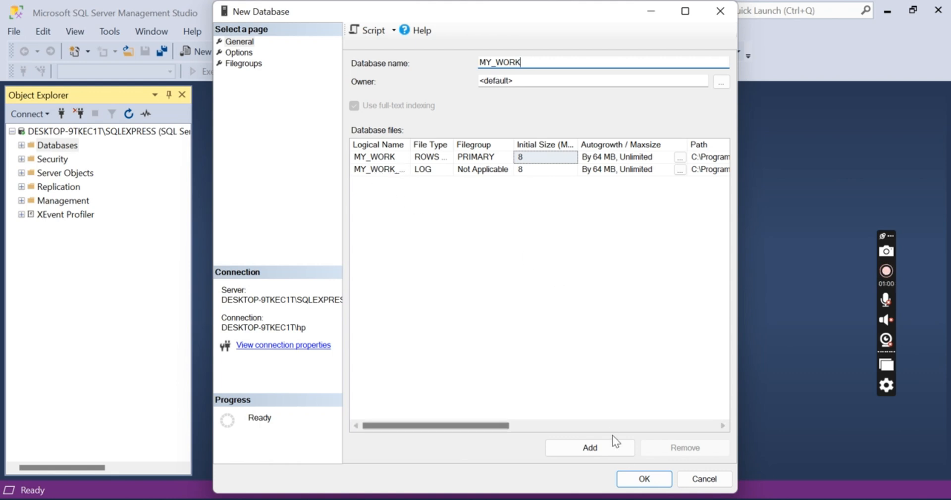
left_click(643, 479)
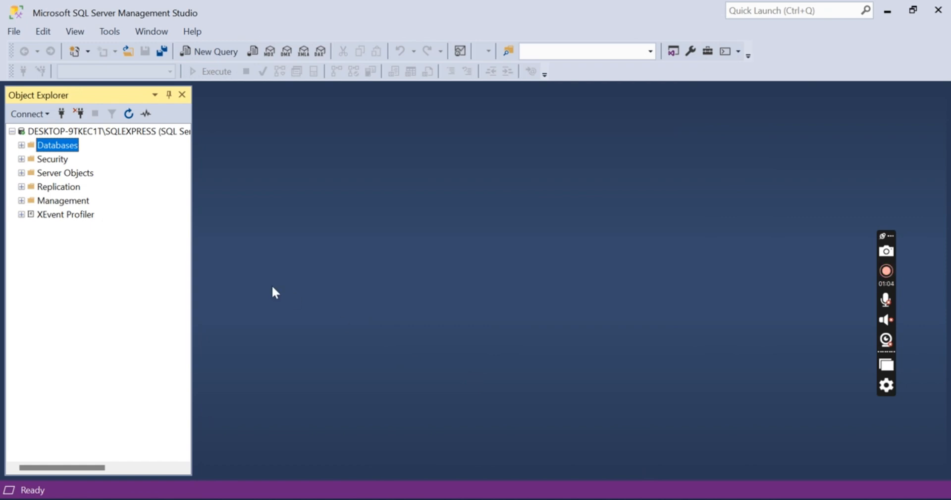
Start a flat file import into the MY_WORK database with Supermarket Sales Details from the desktop's SQL PROJECT folder as input file.
left_click(21, 145)
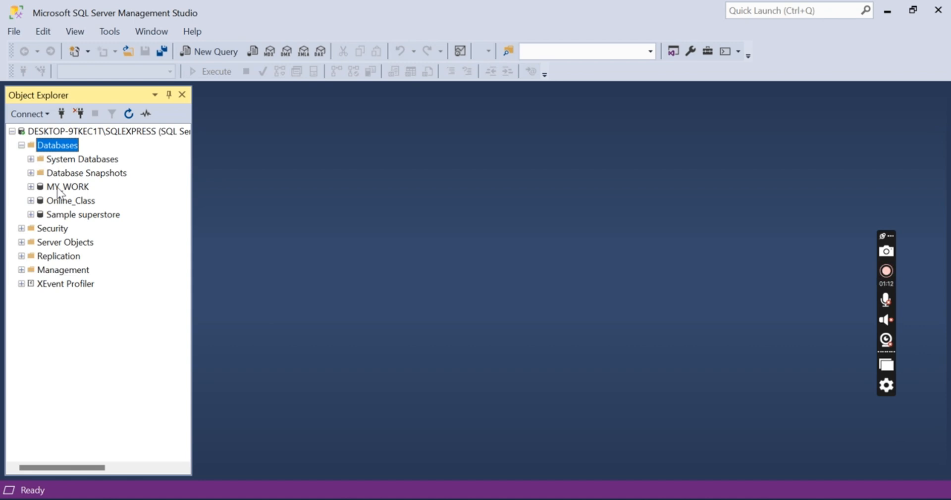
right_click(58, 191)
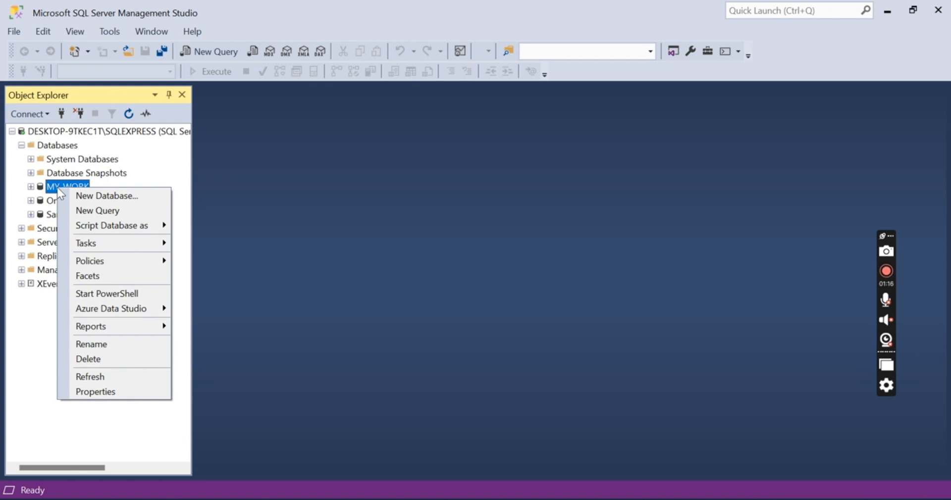
mouse_move(97, 246)
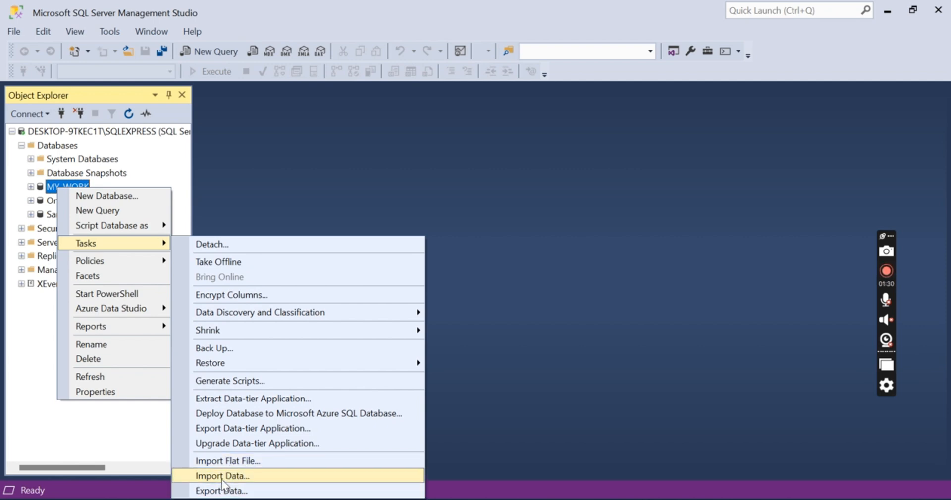
left_click(225, 461)
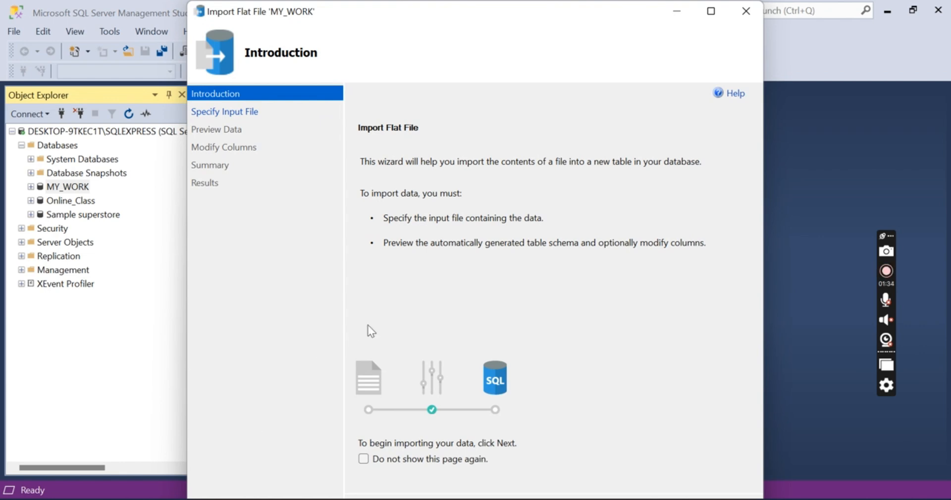
left_click(712, 11)
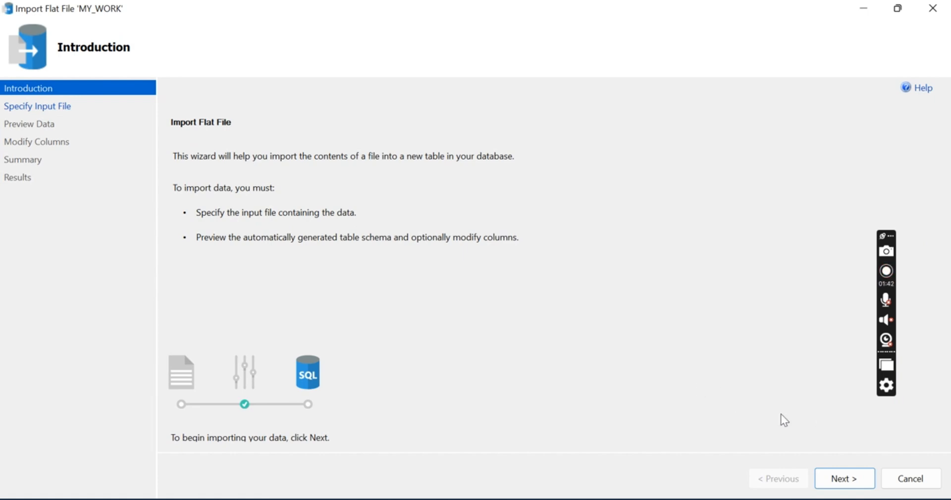
left_click(836, 481)
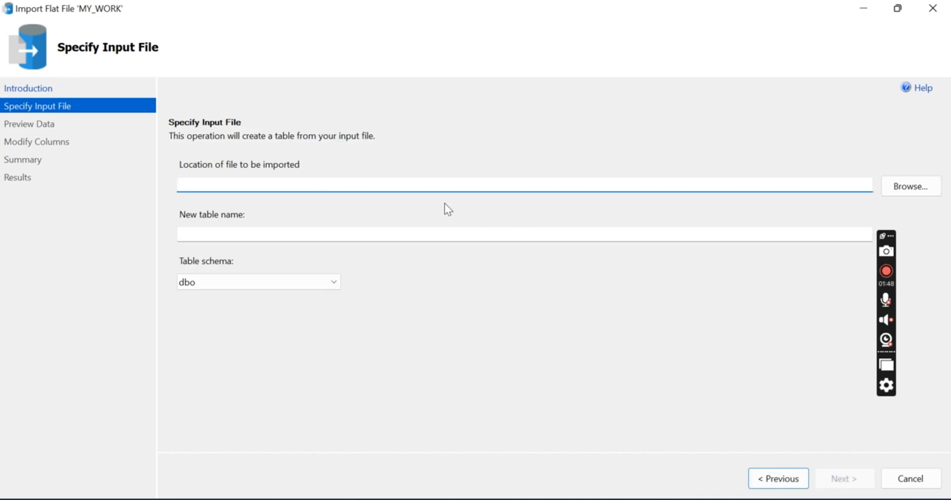
left_click(900, 190)
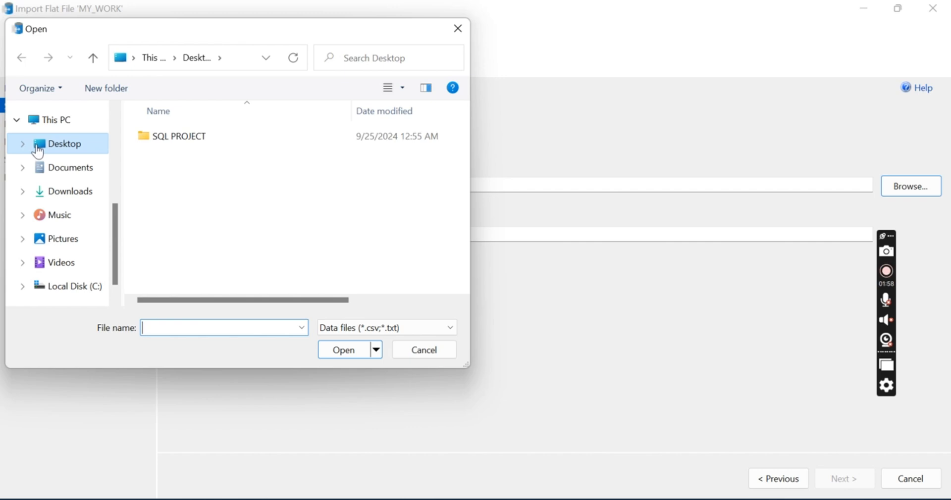
double_click(171, 139)
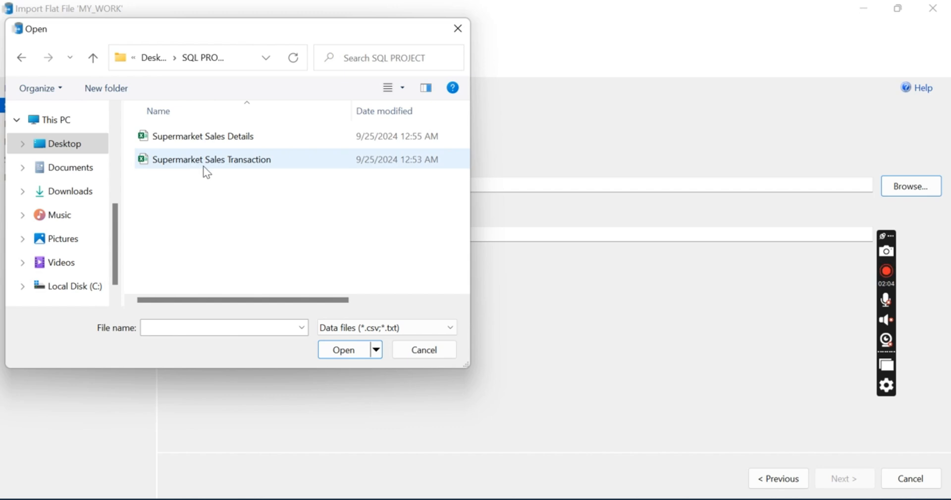
left_click(222, 140)
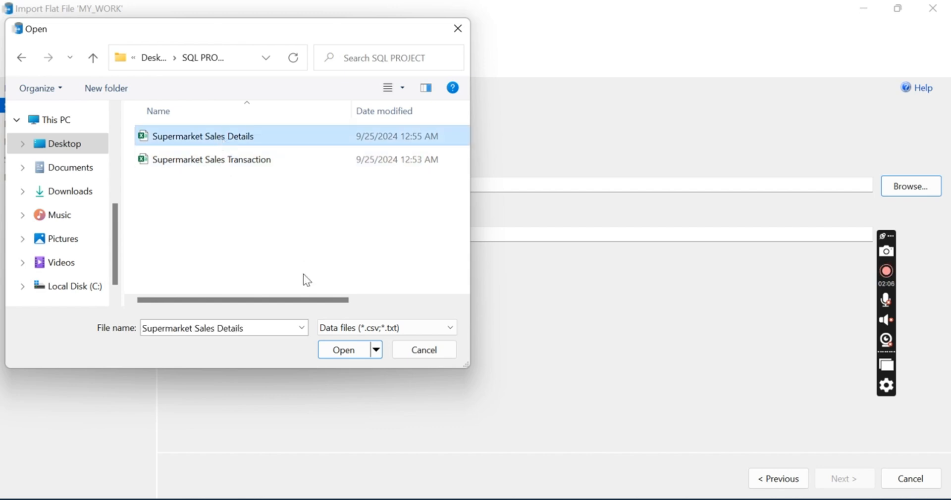
left_click(338, 353)
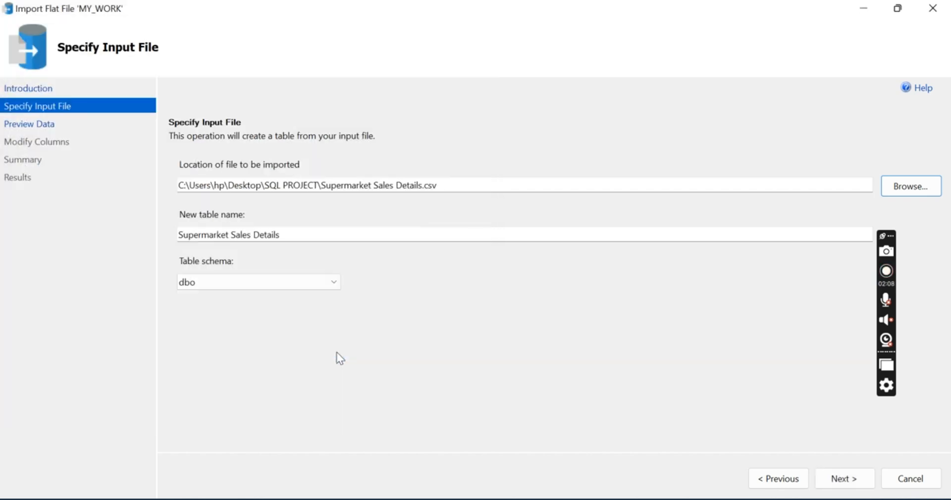
Name the new table S_Details and continue to the data preview.
left_click(254, 235)
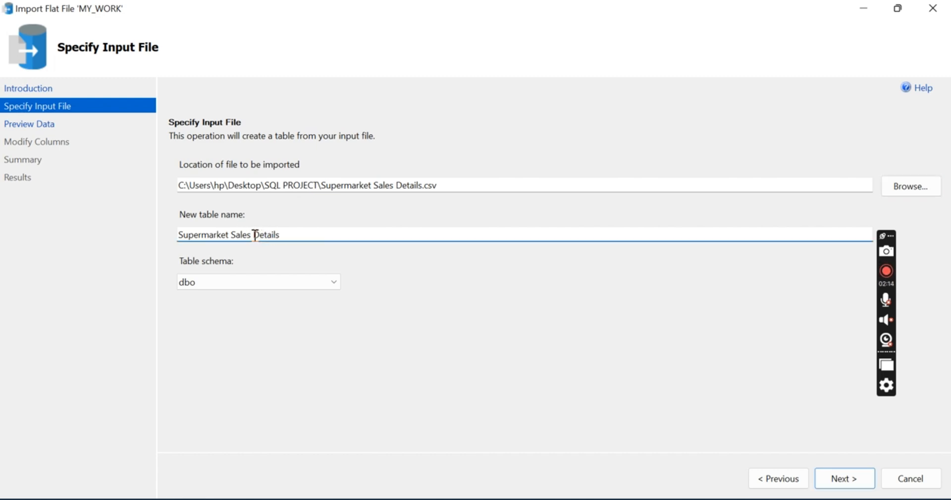
key("BackSpace")
key("BackSpace")
key("BackSpace")
key("BackSpace")
key("BackSpace")
key("BackSpace")
key("BackSpace")
key("BackSpace")
key("BackSpace")
key("BackSpace")
key("BackSpace")
key("BackSpace")
key("BackSpace")
key("BackSpace")
key("BackSpace")
key("BackSpace")
key("BackSpace")
key("BackSpace")
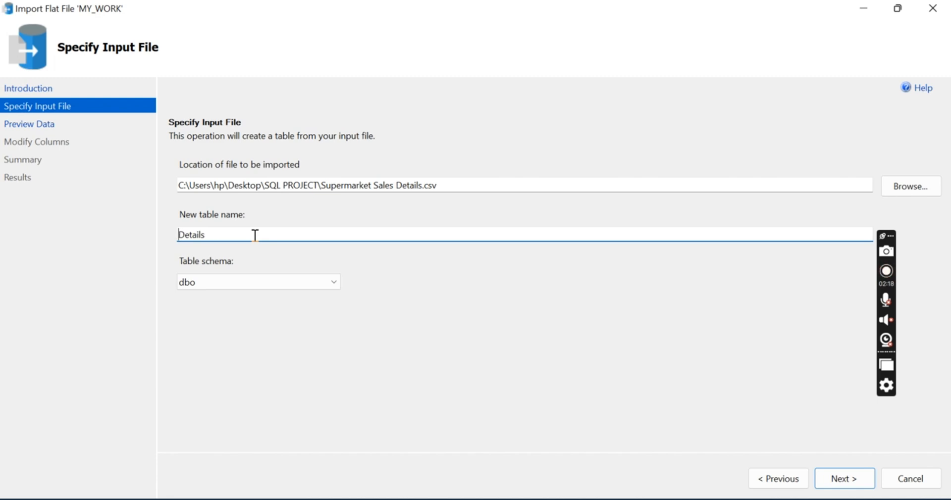
type("S_")
left_click(850, 480)
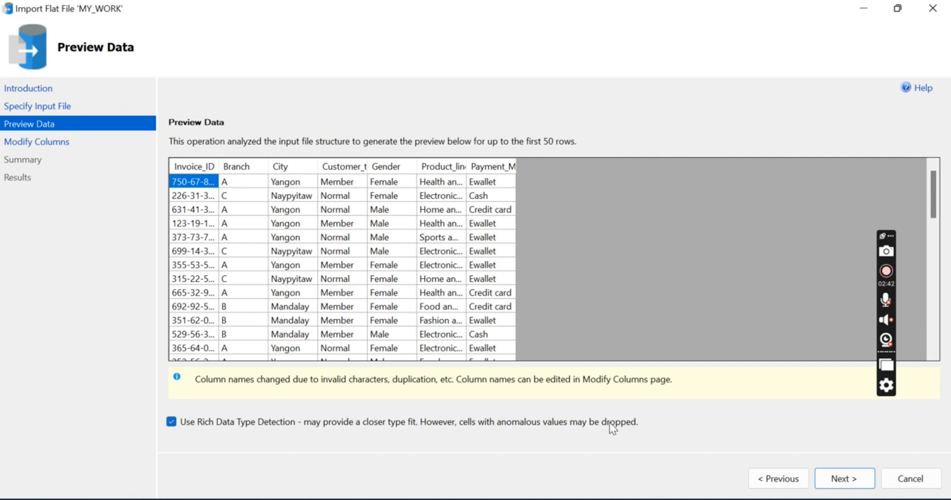
Allow nulls for all columns and make Invoice_ID the primary key of the imported table.
left_click(836, 476)
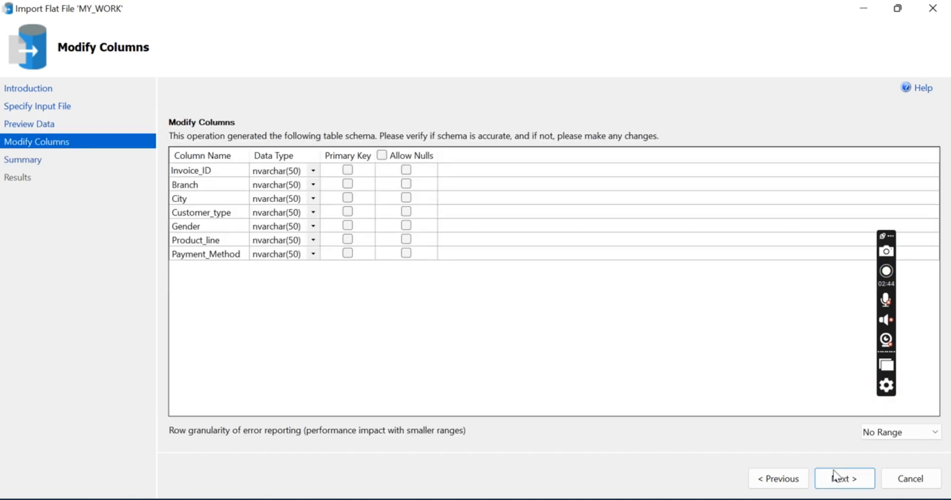
left_click(382, 155)
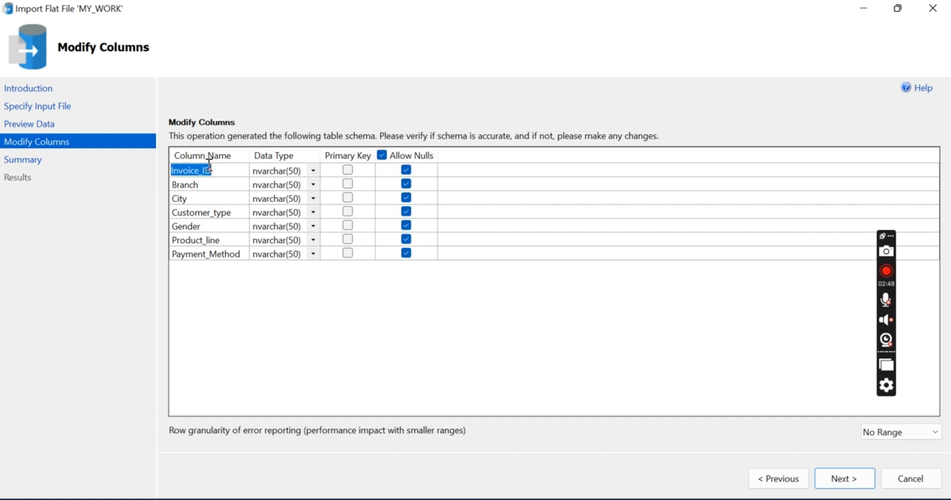
left_click(347, 169)
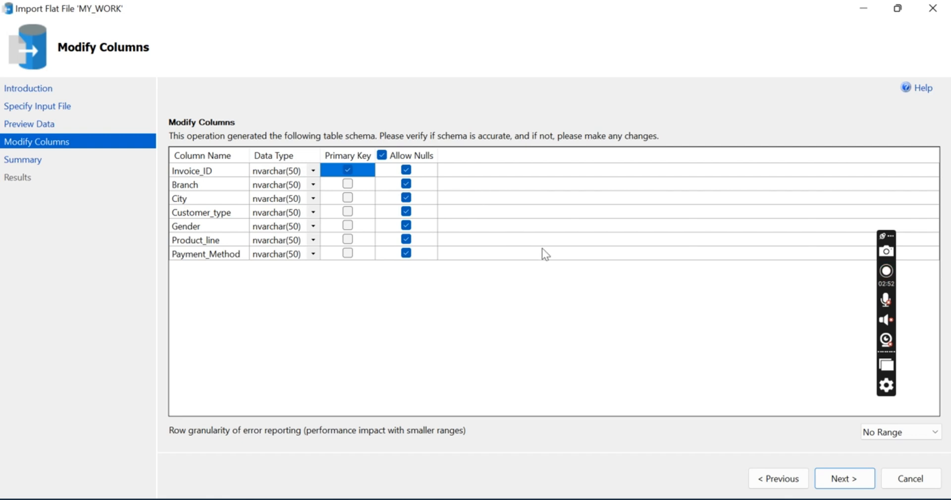
left_click(843, 476)
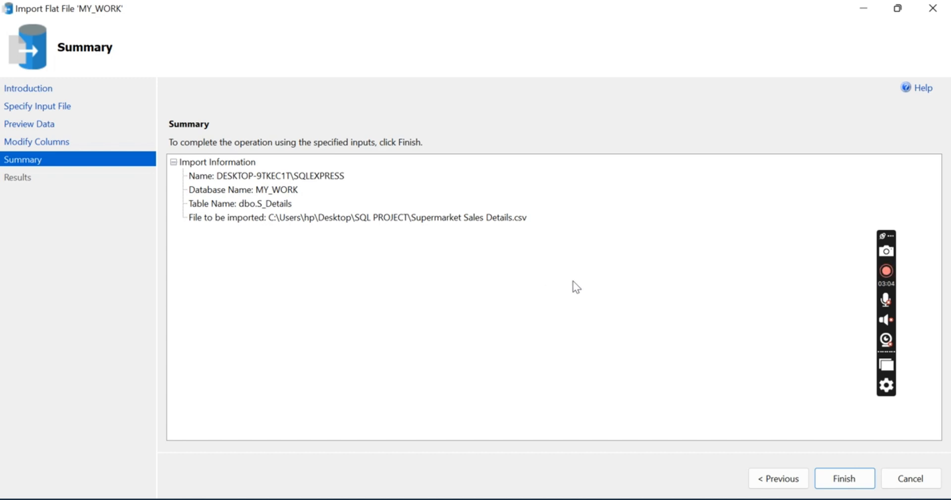
Finish the flat file import and expand the list of tables in the MY_WORK database.
left_click(831, 481)
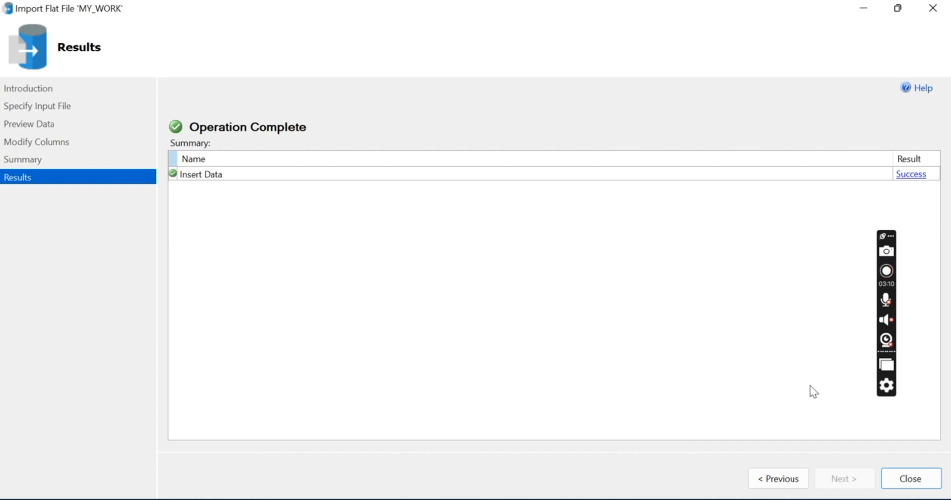
left_click(888, 478)
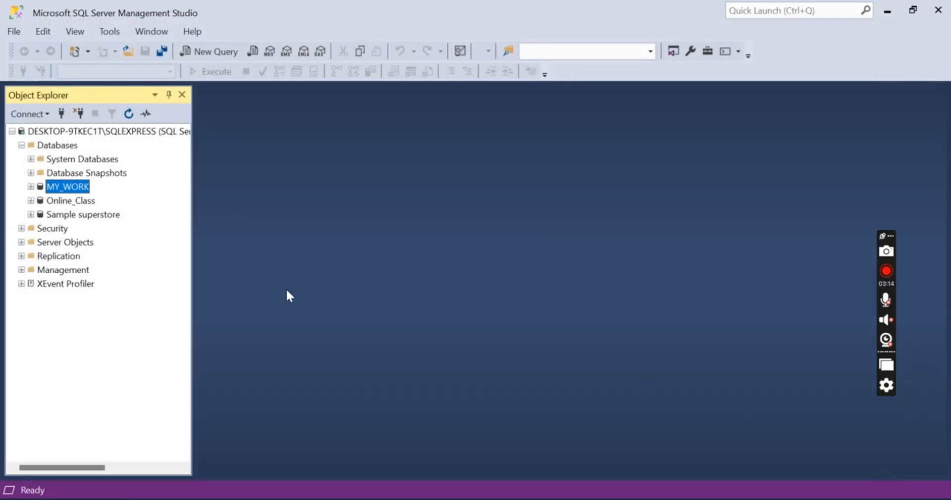
left_click(30, 187)
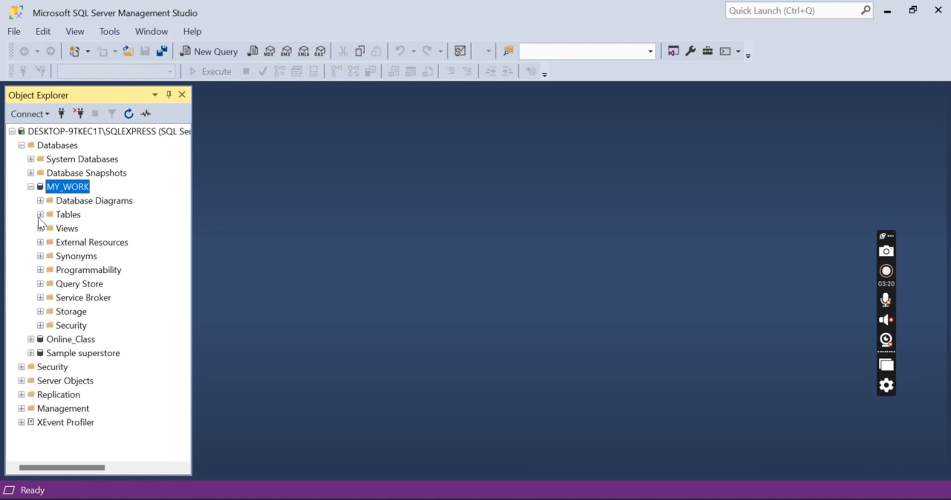
left_click(40, 215)
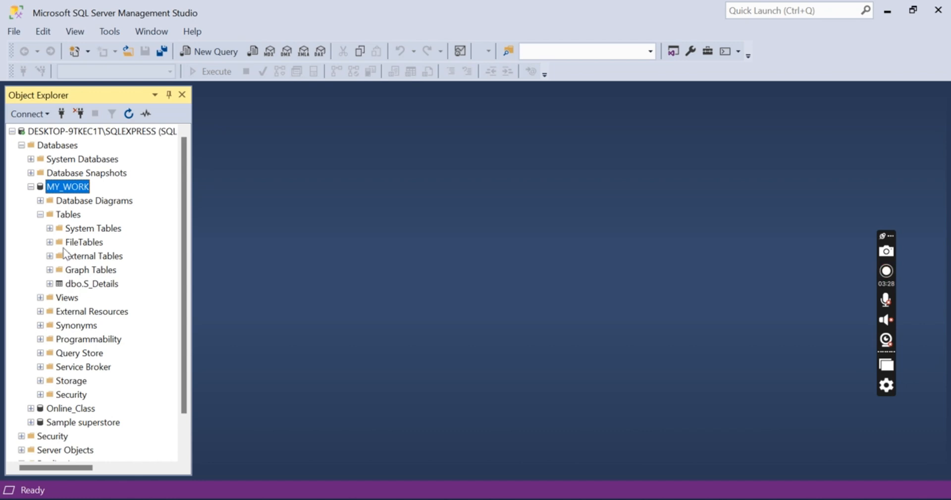
Start another flat file import into the MY_WORK database with Supermarket Sales Transaction from the SQL PROJECT folder as input file.
right_click(66, 190)
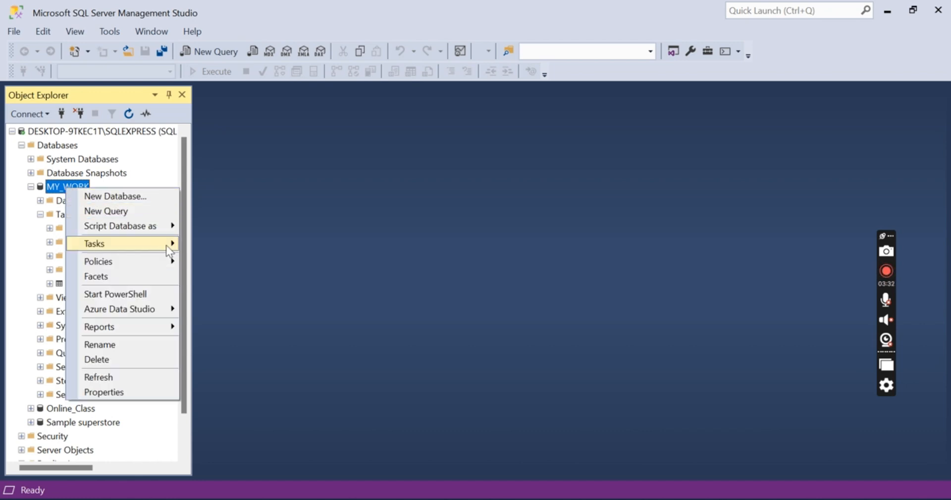
mouse_move(165, 245)
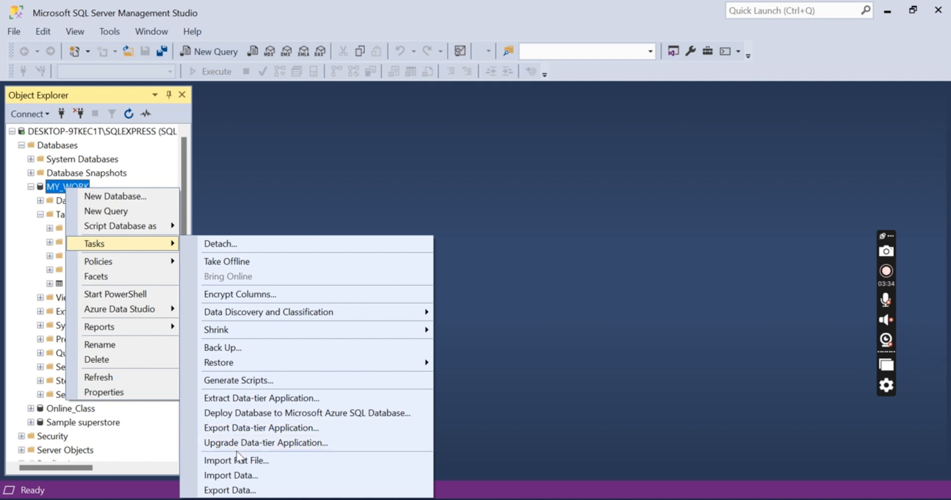
left_click(233, 465)
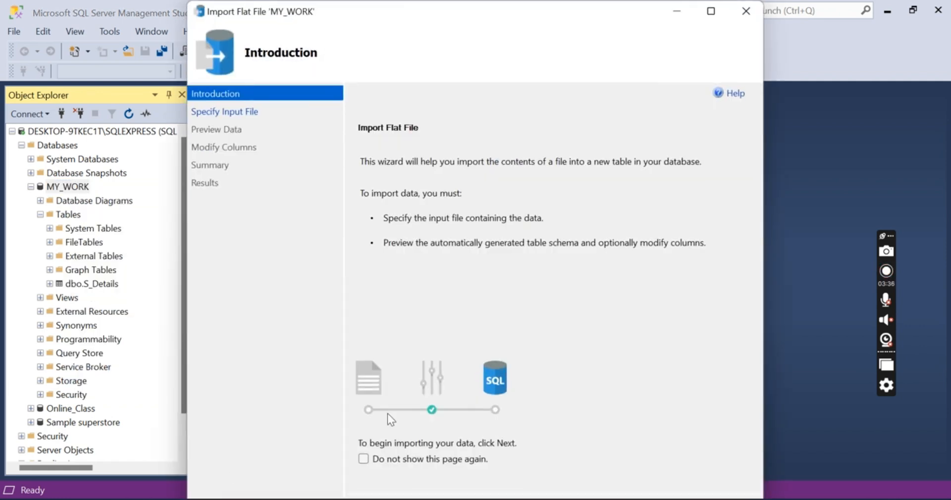
left_click(709, 12)
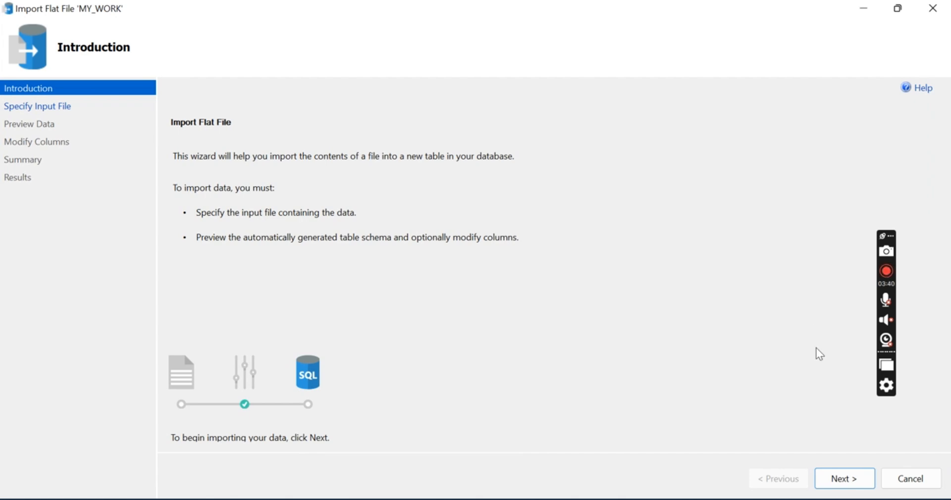
left_click(837, 480)
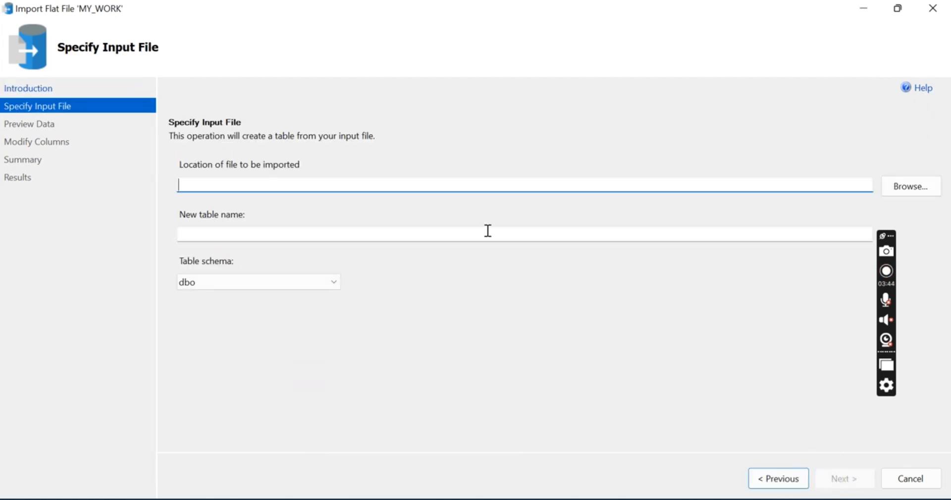
left_click(902, 192)
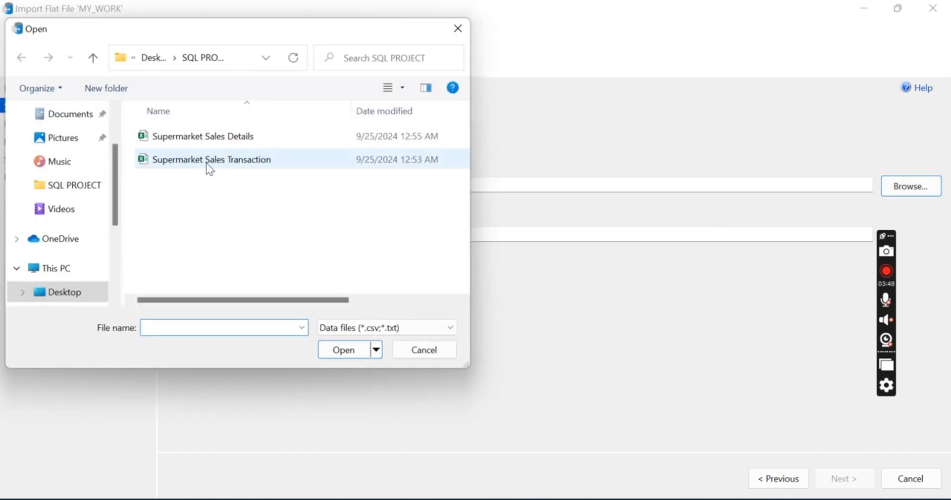
left_click(206, 161)
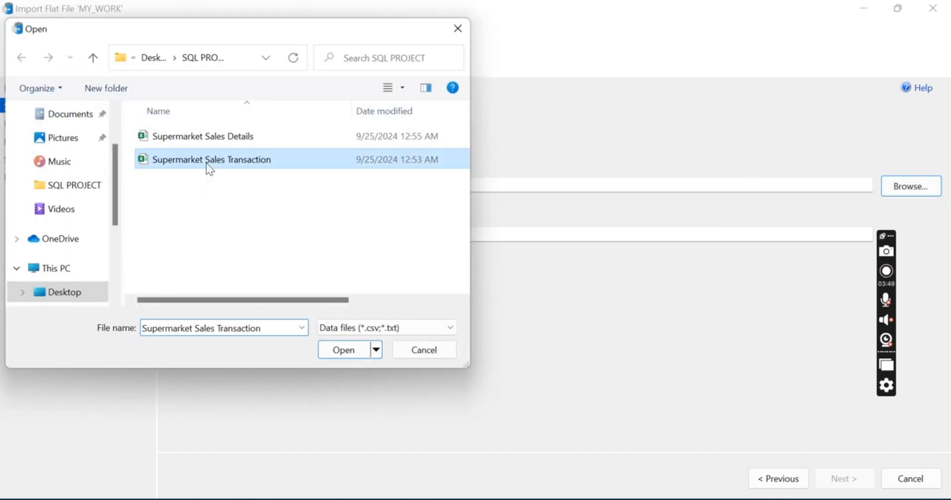
left_click(338, 351)
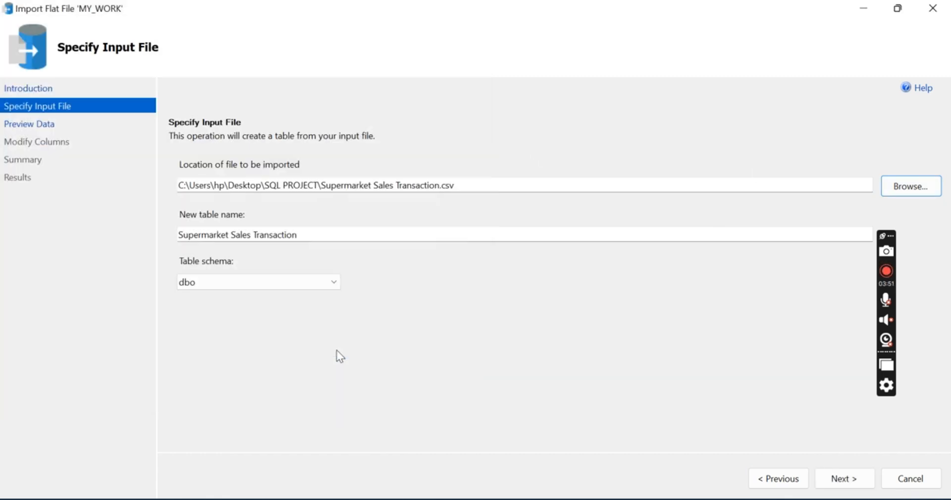
Name the new table S_Transactions, keep the dbo schema and continue to the data preview.
left_click(254, 233)
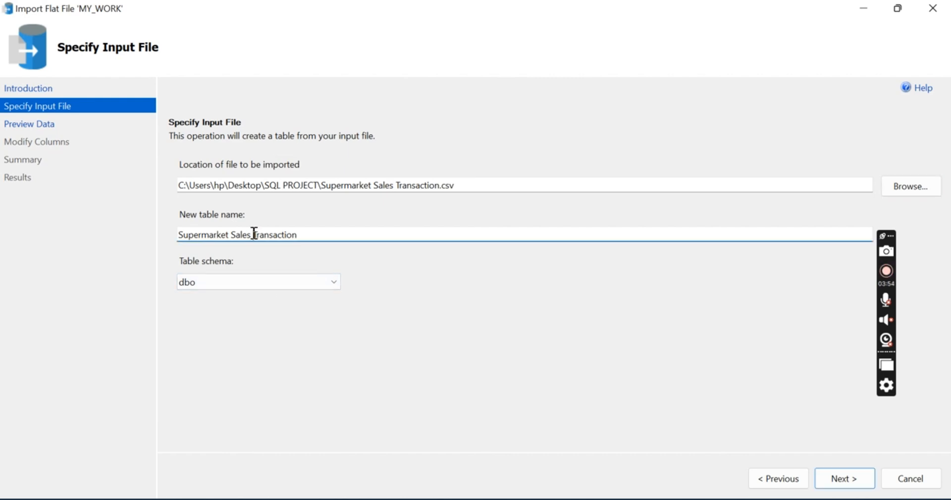
key("BackSpace")
key("BackSpace")
key("BackSpace")
key("BackSpace")
key("BackSpace")
key("BackSpace")
key("BackSpace")
key("BackSpace")
key("BackSpace")
key("BackSpace")
key("BackSpace")
key("BackSpace")
key("BackSpace")
key("BackSpace")
key("BackSpace")
key("BackSpace")
key("BackSpace")
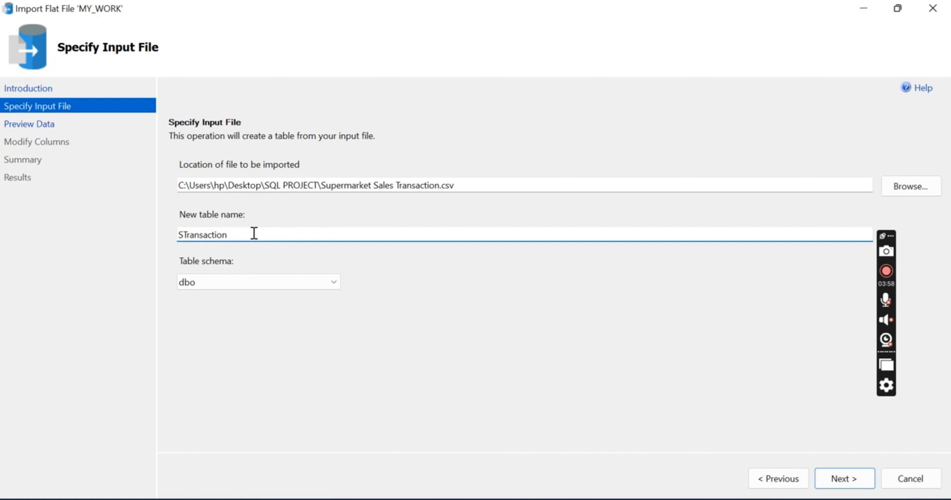
type("_")
left_click(243, 233)
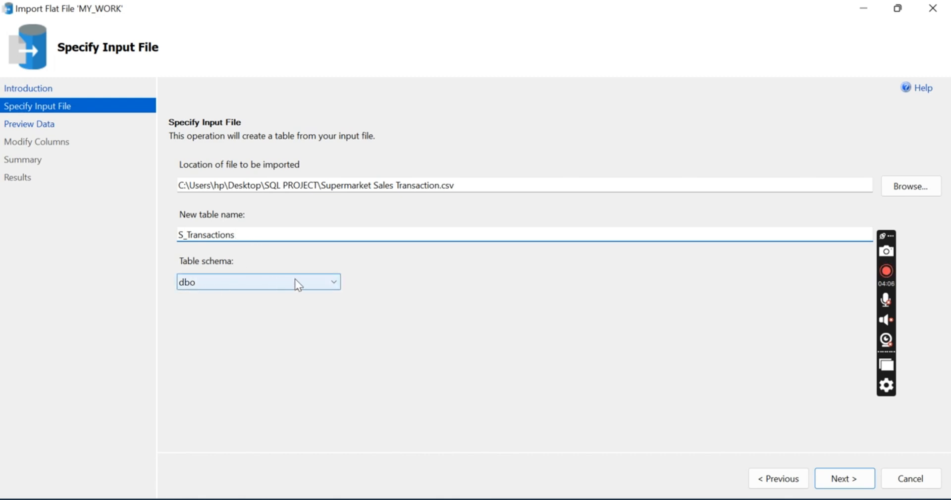
left_click(335, 281)
left_click(325, 281)
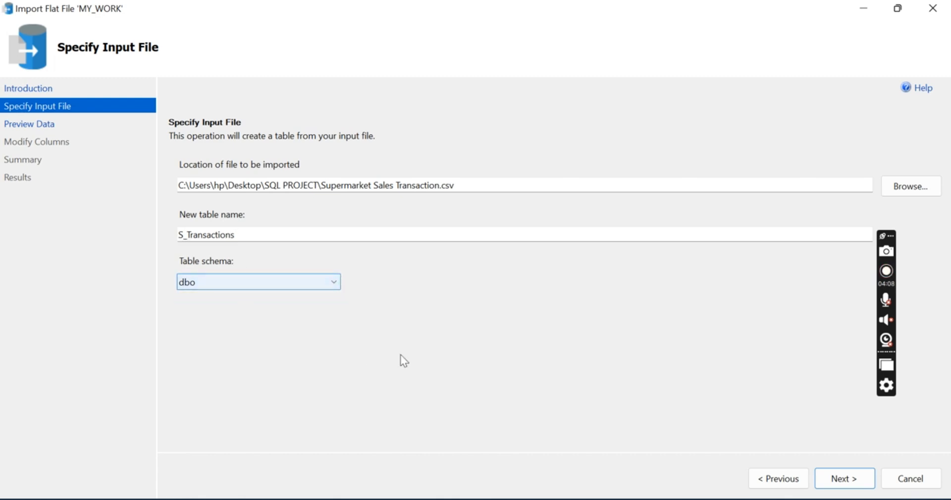
left_click(844, 479)
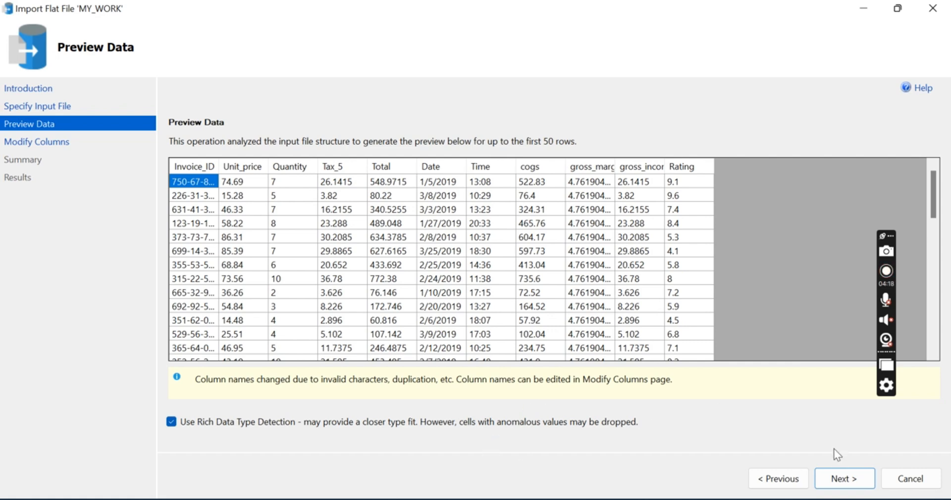
Allow nulls for all columns of the transaction table and make Invoice_ID its primary key, continuing to the import summary.
left_click(859, 479)
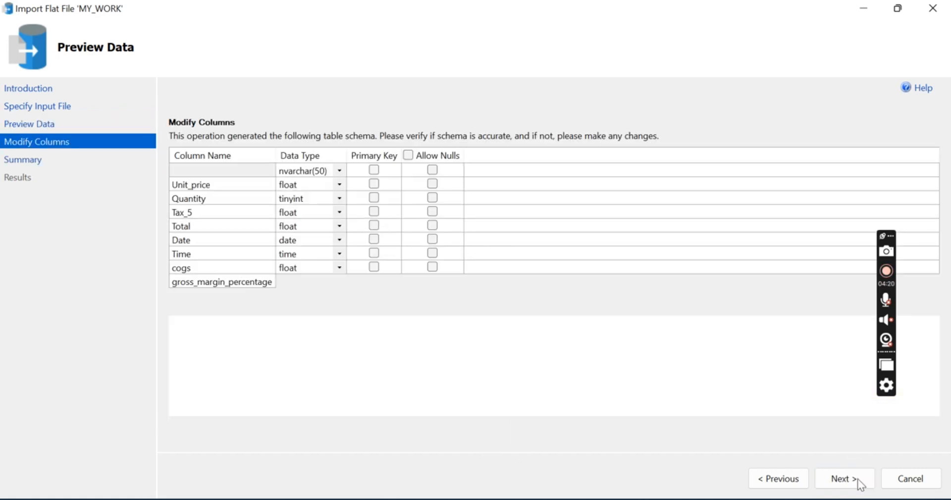
left_click(408, 155)
left_click(372, 172)
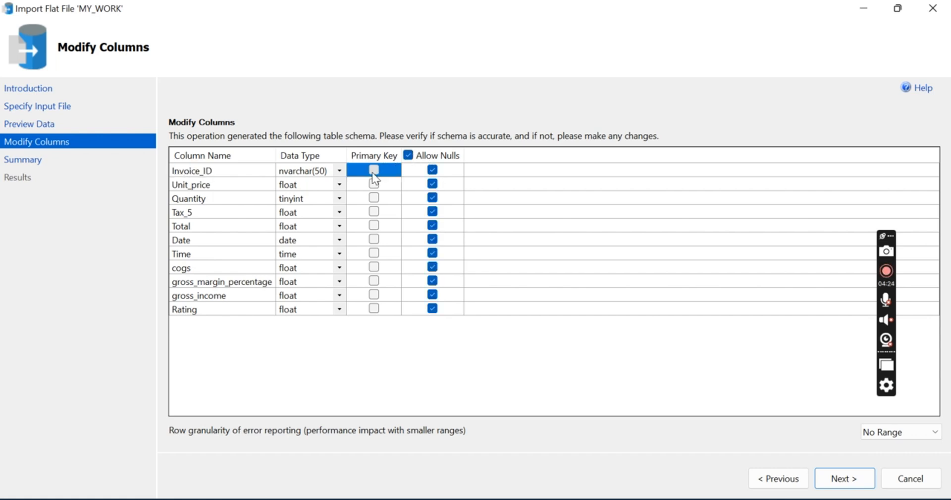
left_click(837, 480)
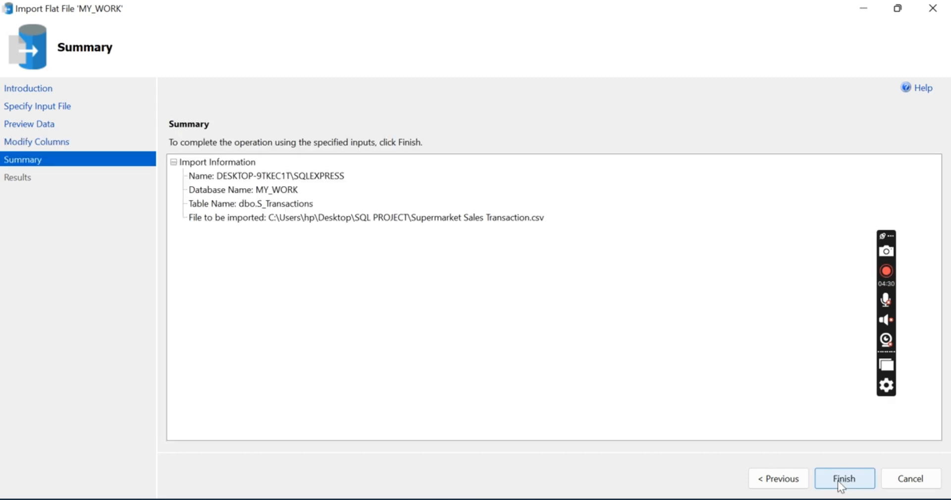
Finish the S_Transactions import, then refresh the MY_WORK database and expand its list of tables.
left_click(838, 481)
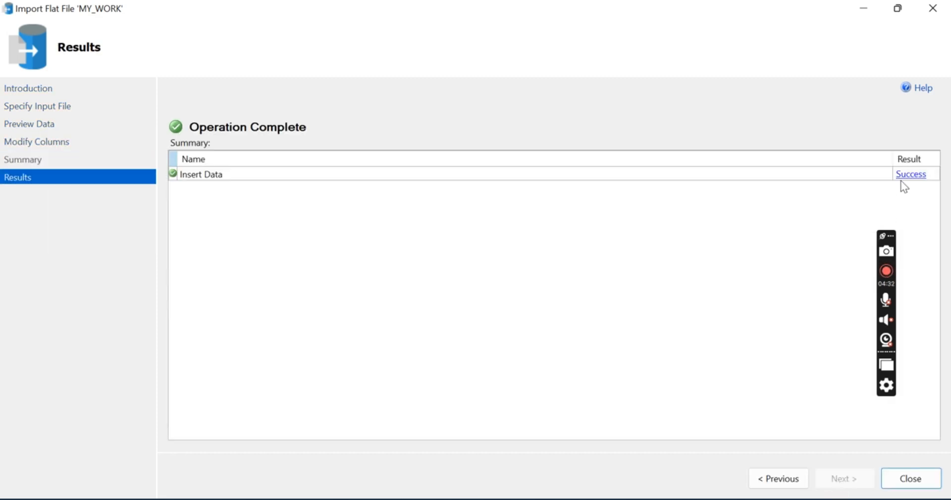
left_click(899, 479)
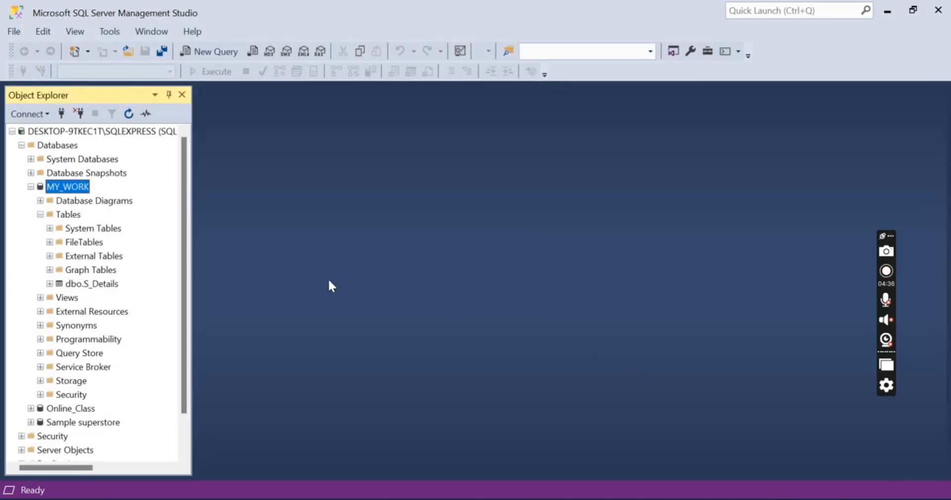
left_click(130, 114)
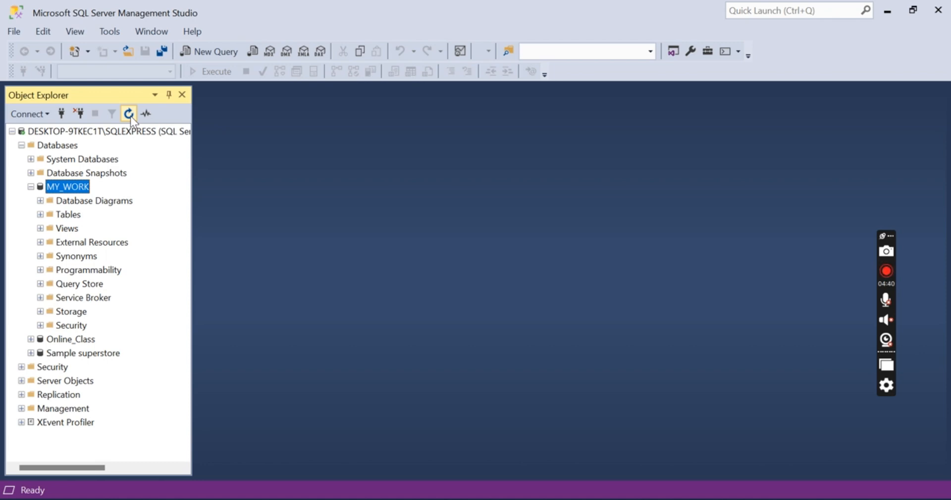
left_click(40, 215)
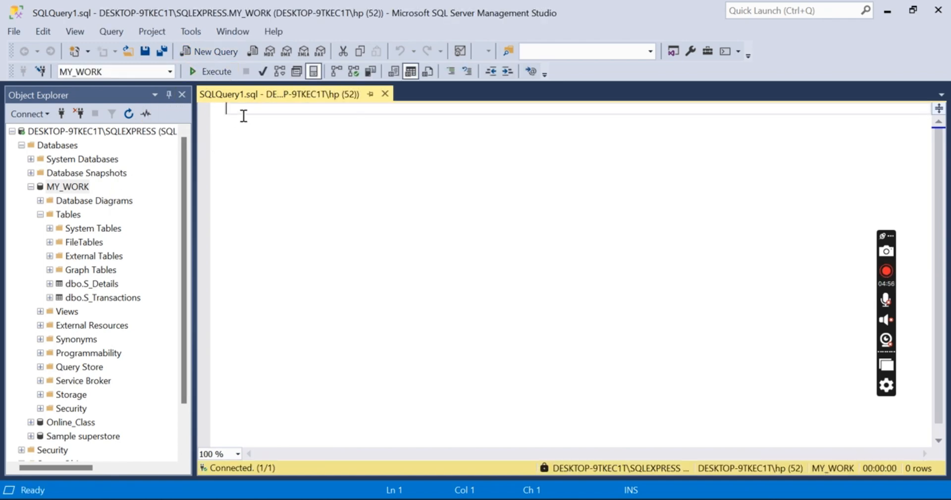
In a new query on MY_WORK, write and run "Select * from S_Details".
type("S")
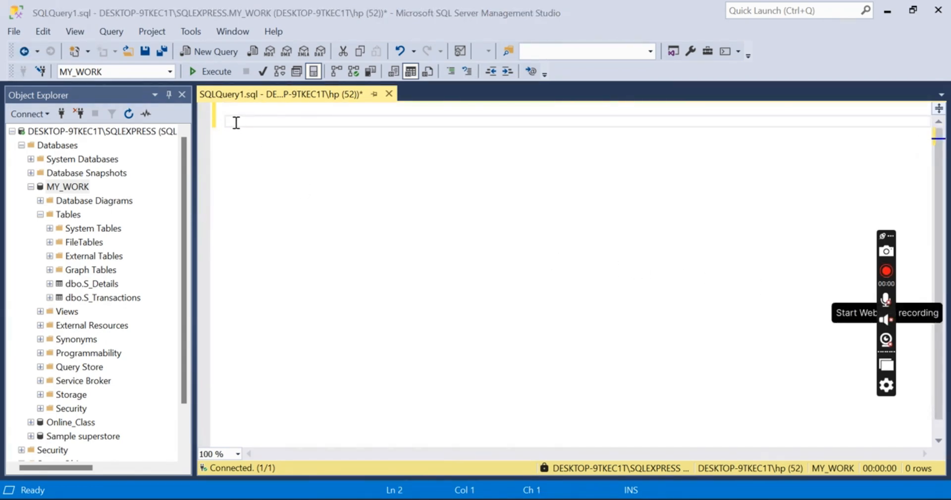
type("Select *")
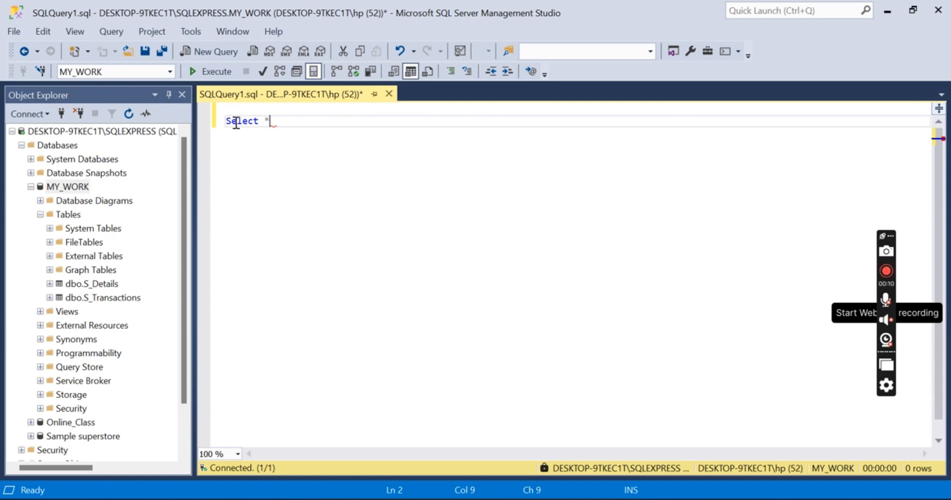
key("Return")
type("fr")
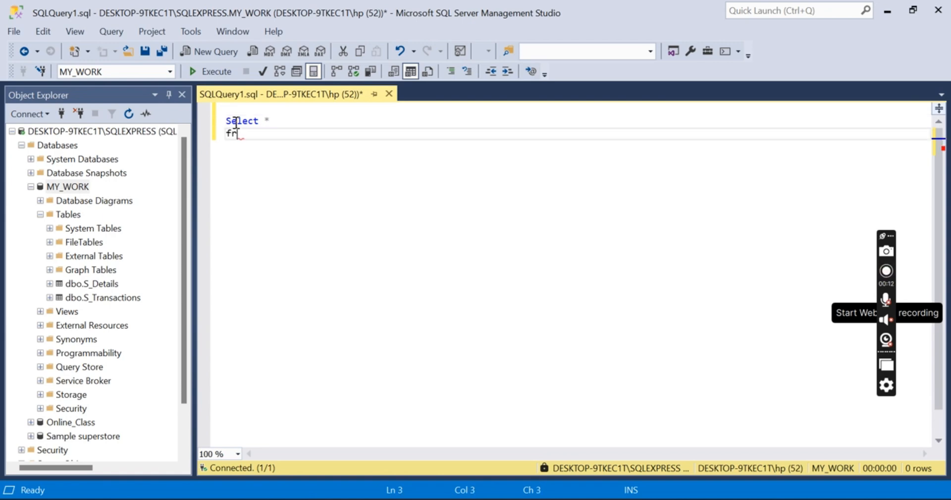
type("om S")
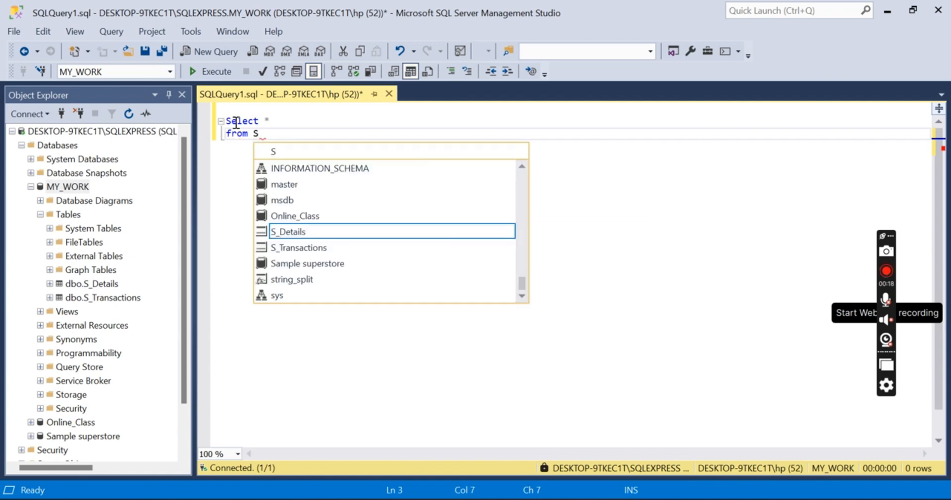
left_click(289, 235)
double_click(290, 235)
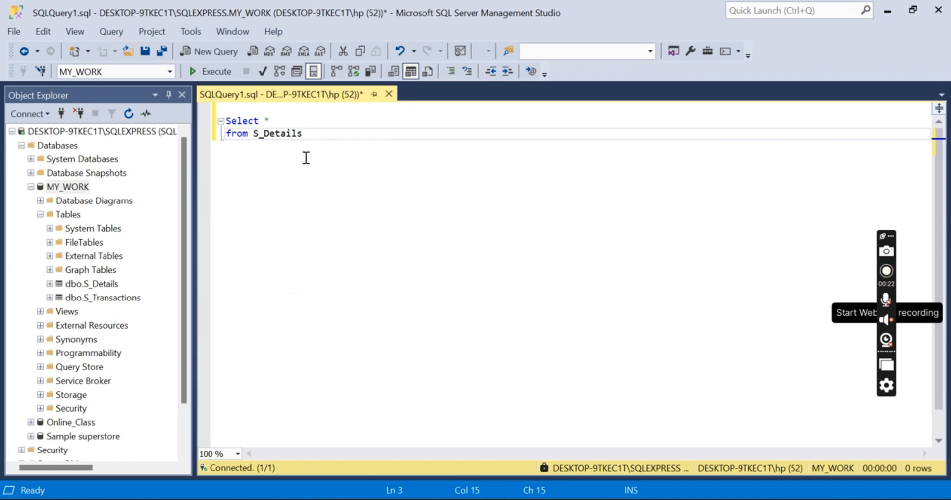
left_click_drag(314, 138, 225, 121)
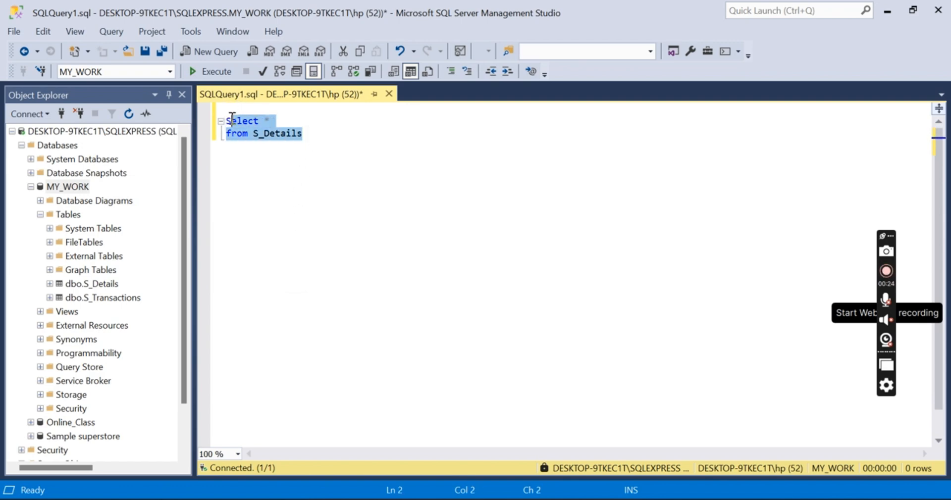
left_click(210, 71)
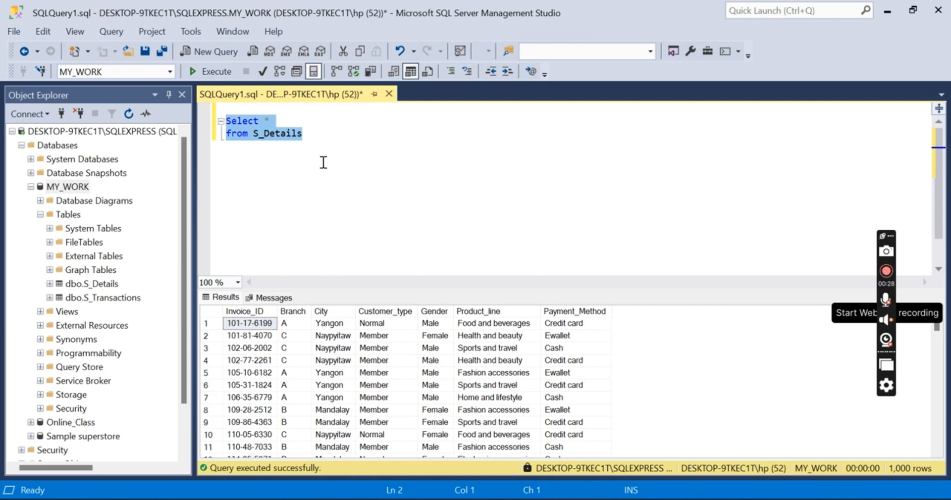
Add a second query "Select * from S_Transactions" below the first one and run only that query.
left_click(309, 133)
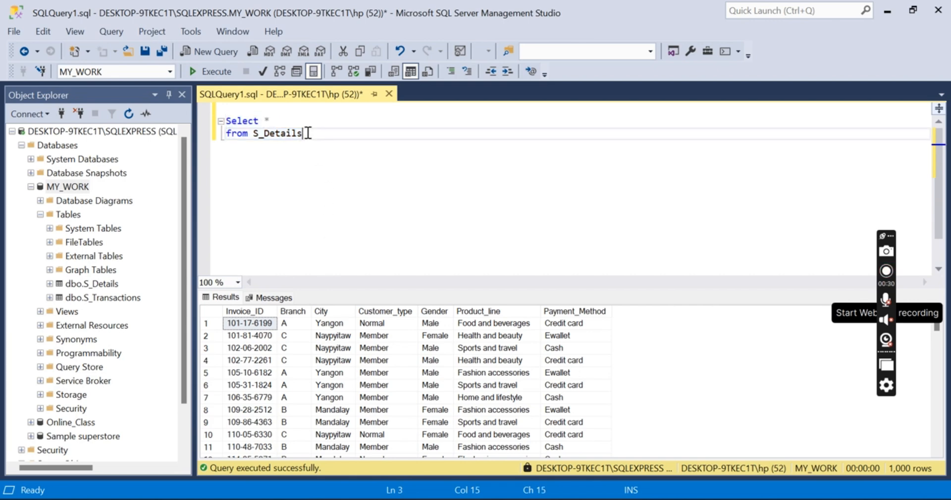
key("Return")
key("Return")
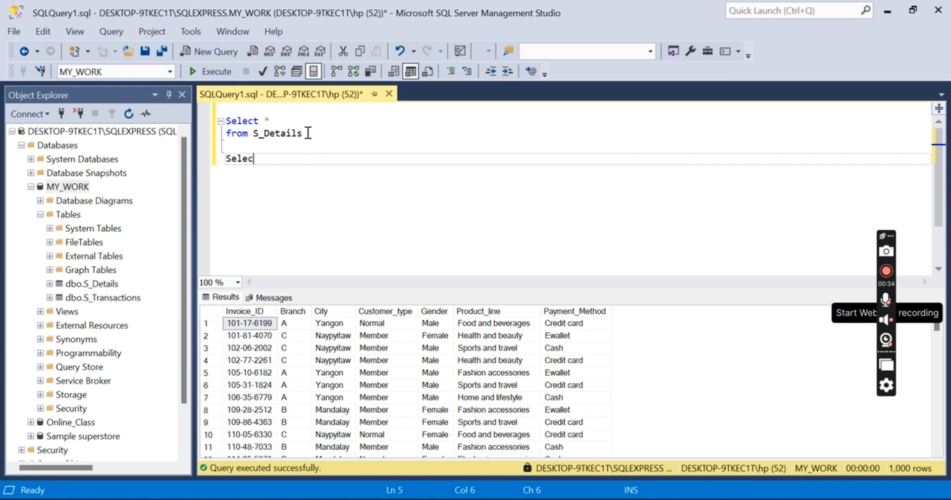
type("Select *")
key("Return")
type("fro")
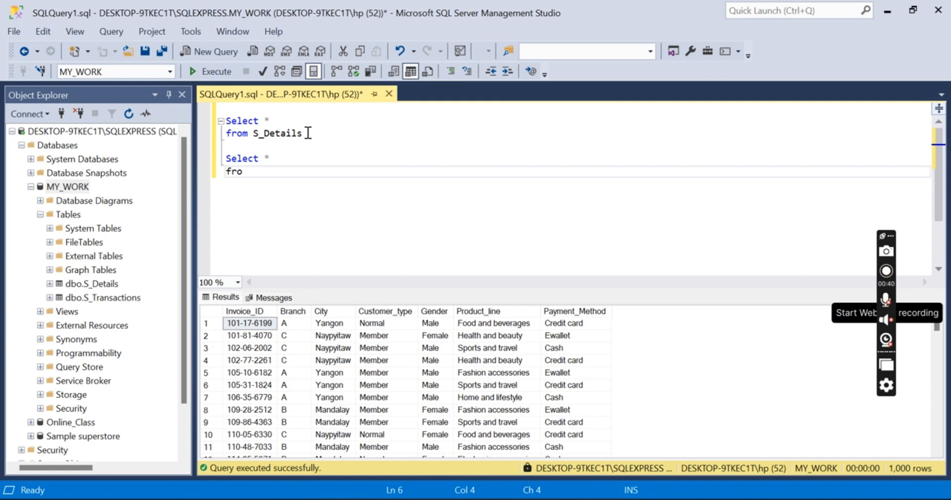
type("m S")
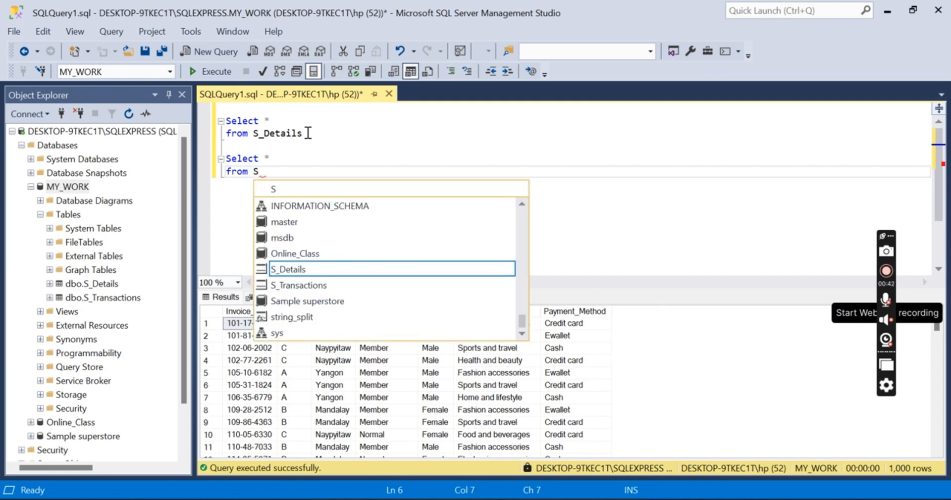
double_click(288, 285)
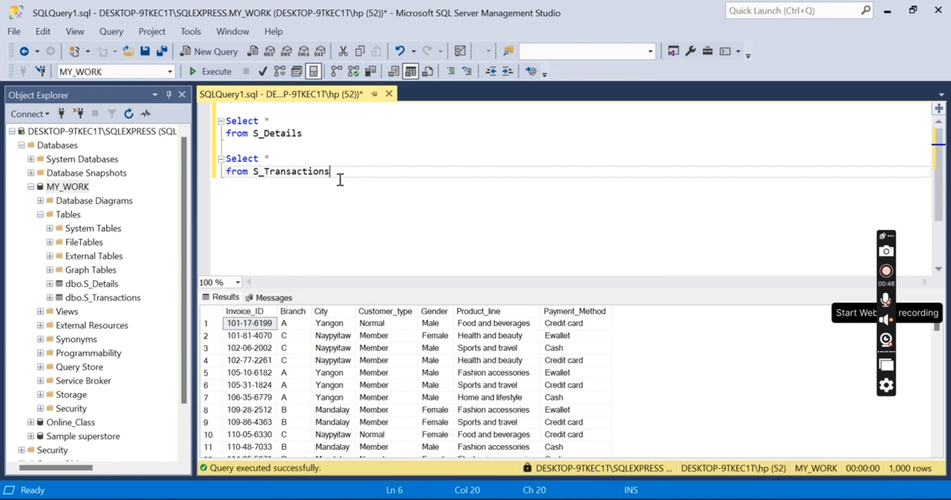
left_click_drag(330, 171, 216, 164)
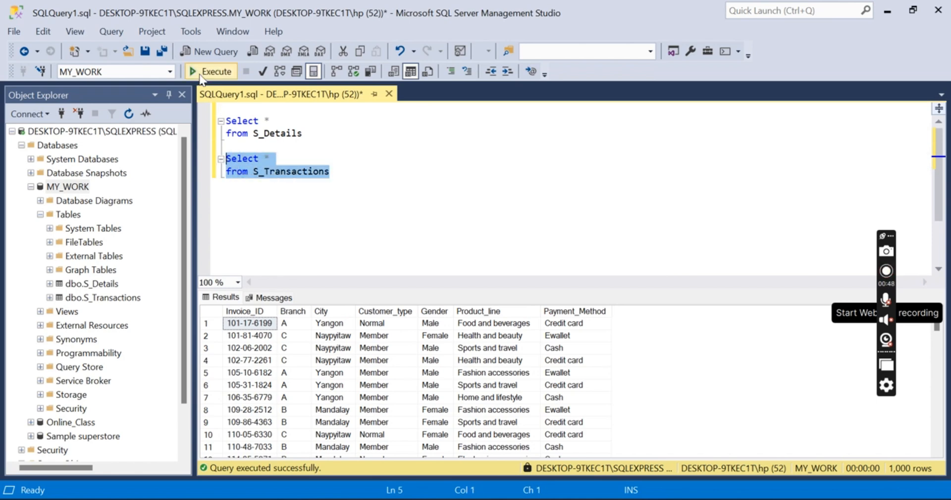
left_click(200, 72)
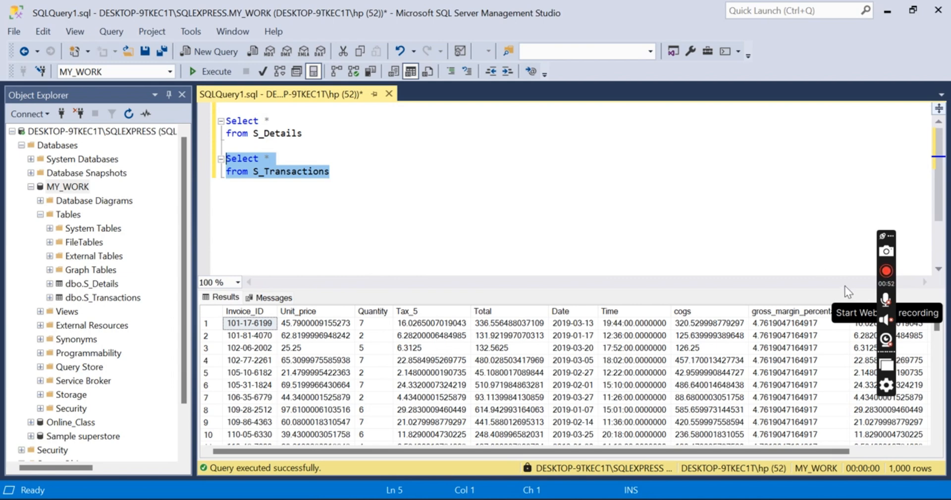
left_click(887, 277)
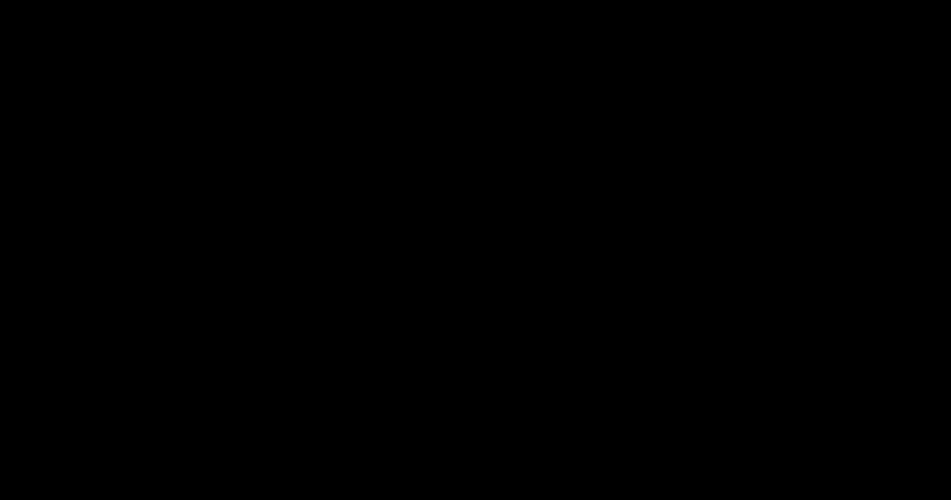